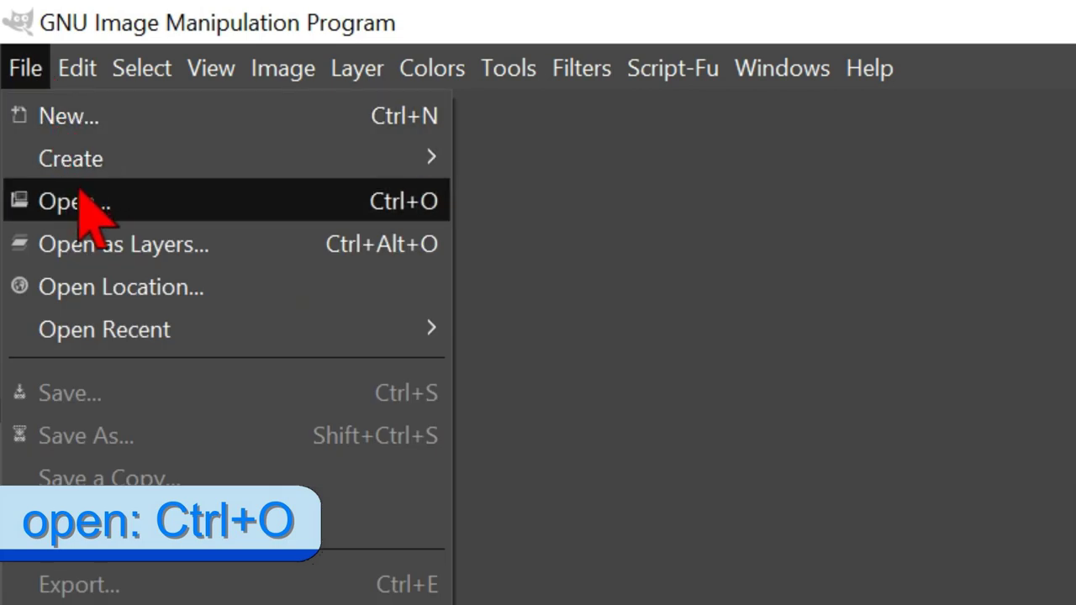
Open dragonfly-1122445_1920.jpg from the tu 104 high pass folder.
left_click(81, 193)
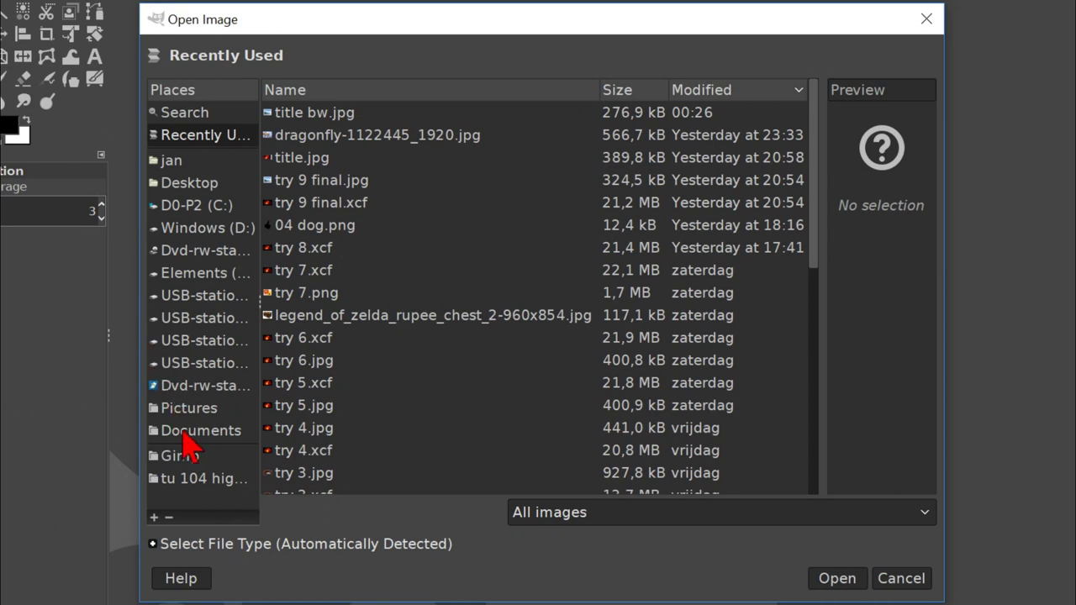
left_click(202, 479)
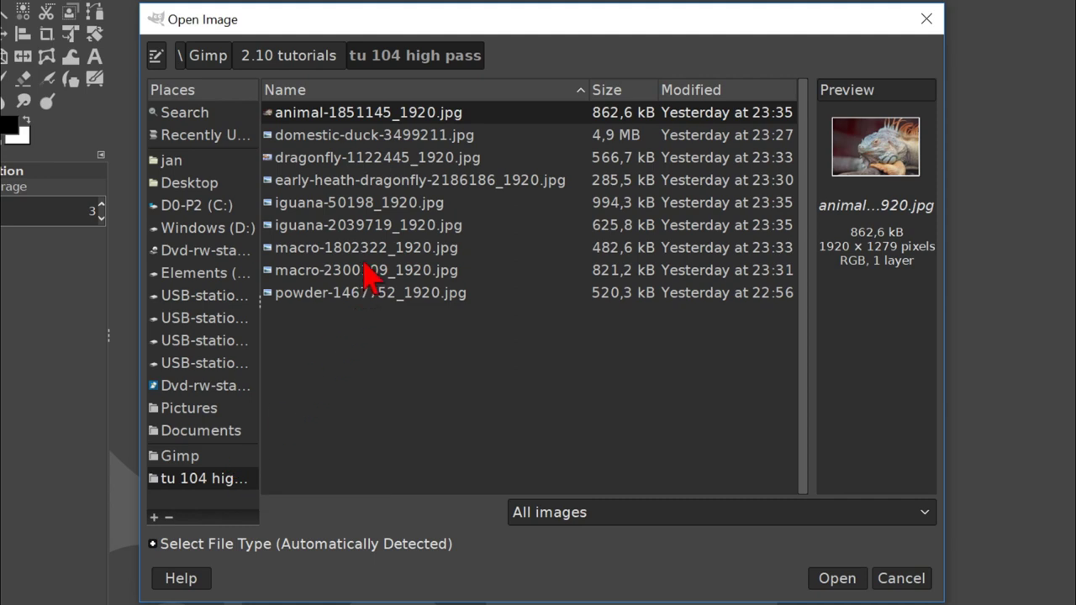
left_click(380, 158)
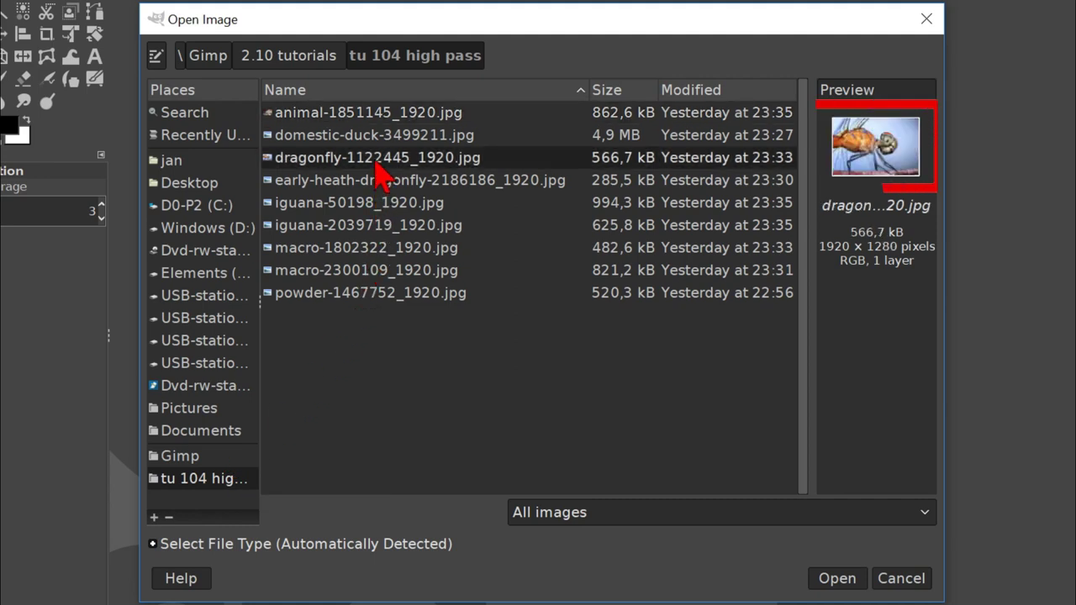
double_click(376, 164)
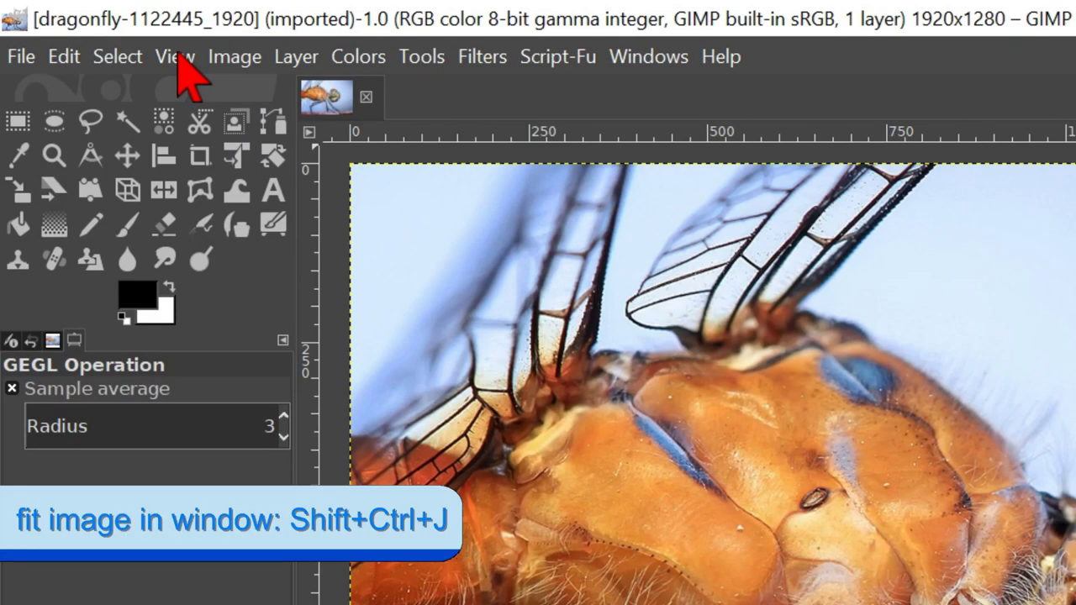
Fit the whole dragonfly image in the window and duplicate the photo layer.
left_click(92, 30)
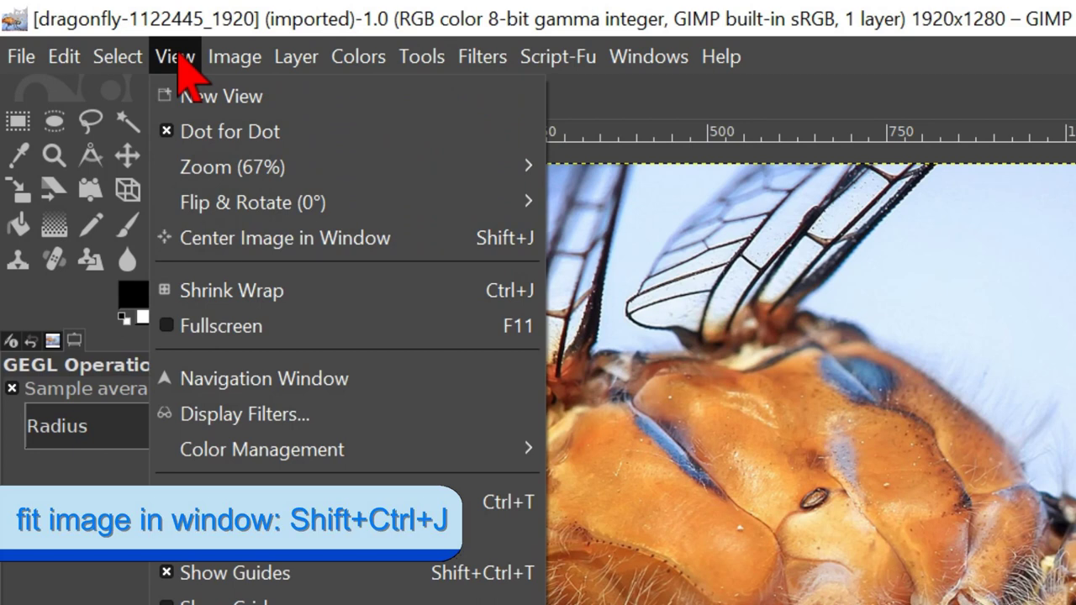
mouse_move(511, 165)
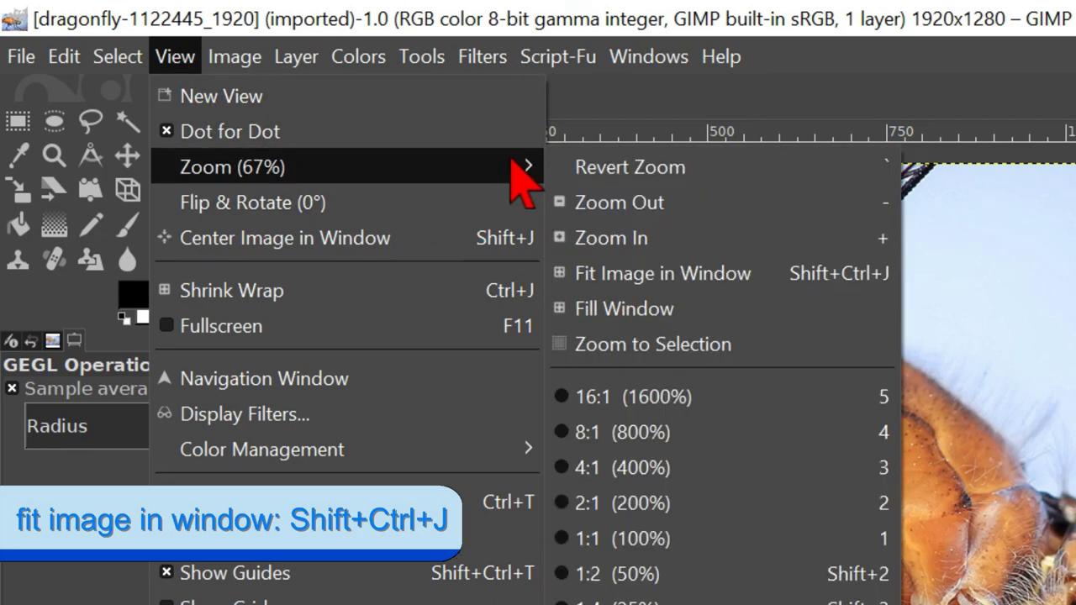
left_click(670, 275)
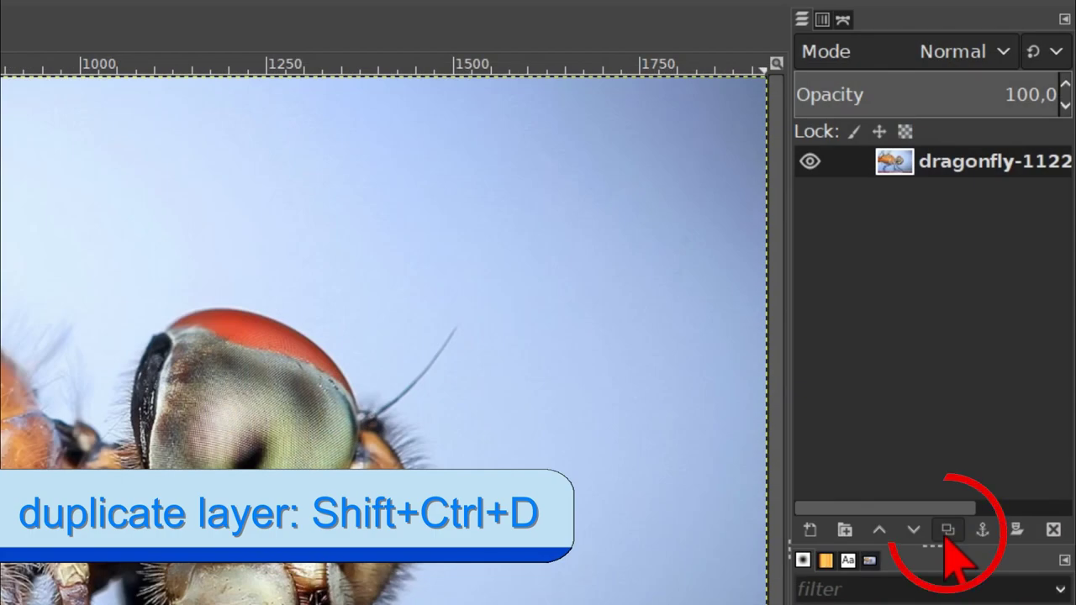
left_click(947, 531)
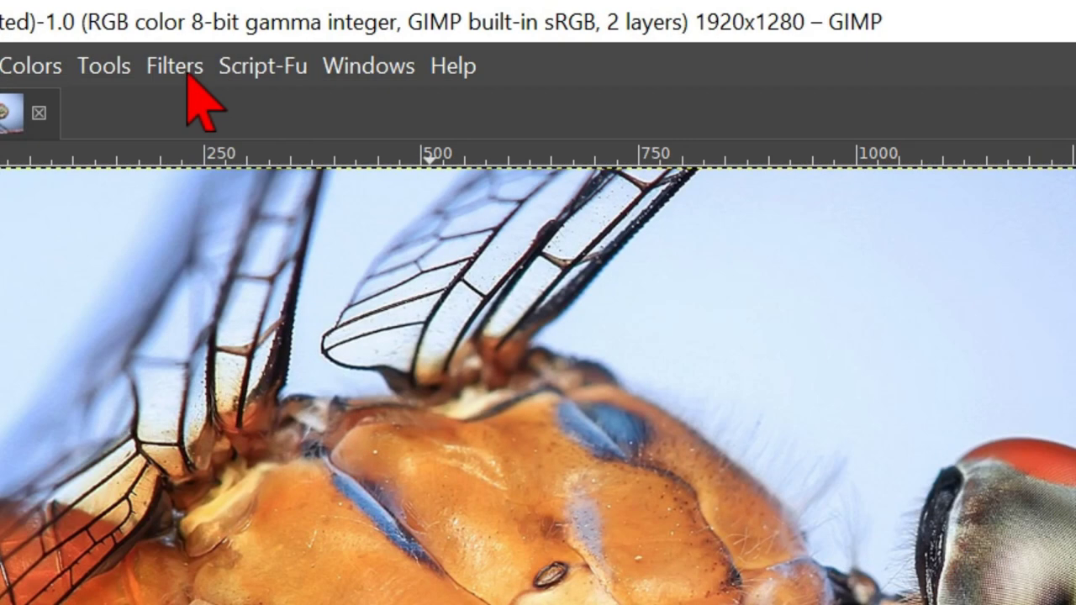
Run Filters > Enhance > High Pass on the copy, previewing at Std. Dev. 4,0 and Contrast 1,000.
left_click(177, 67)
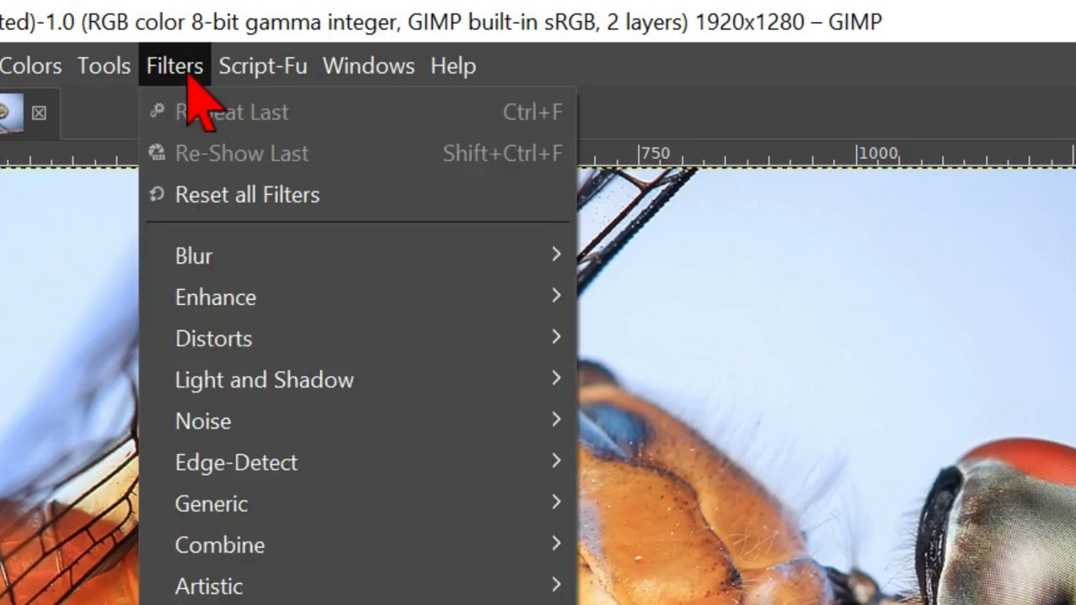
mouse_move(405, 307)
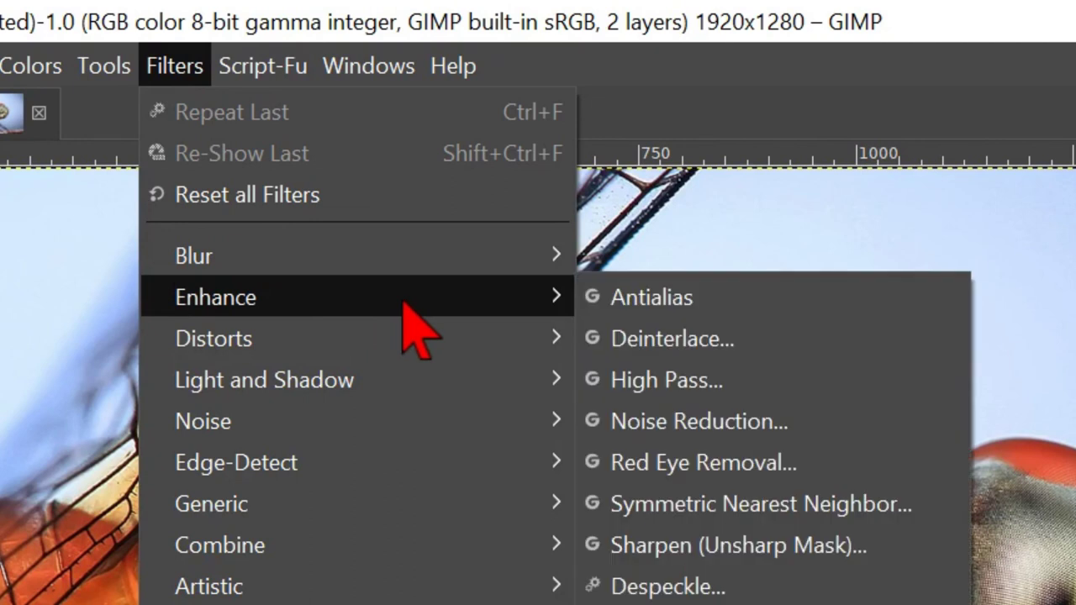
left_click(719, 380)
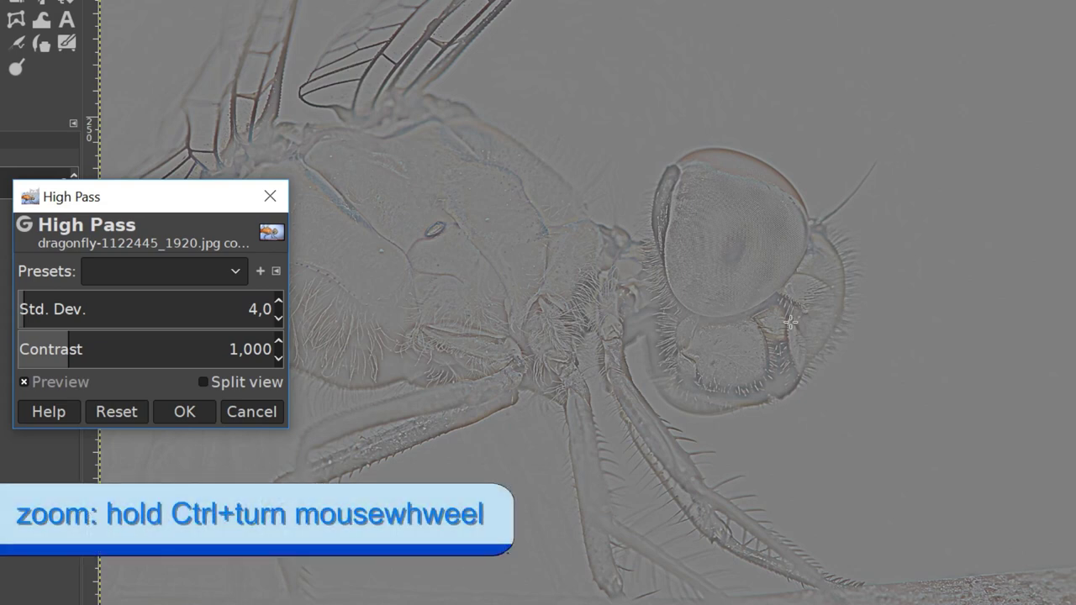
Zoom in, raise High Pass Std. Dev. to 15,0, and toggle the preview to compare.
scroll(791, 322, "up", 1, "ctrl")
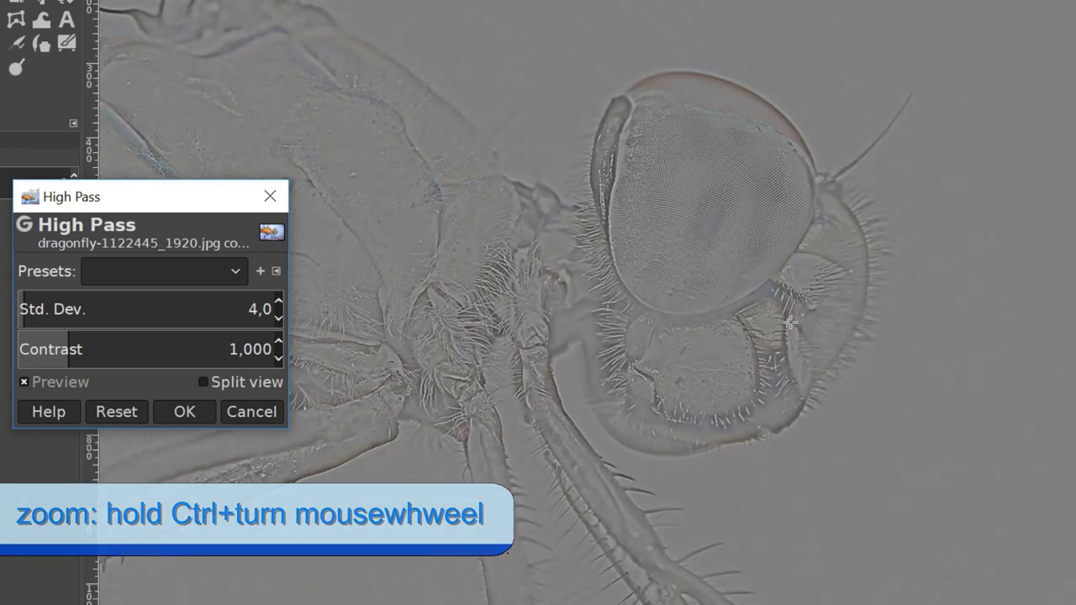
scroll(790, 322, "up", 1, "ctrl")
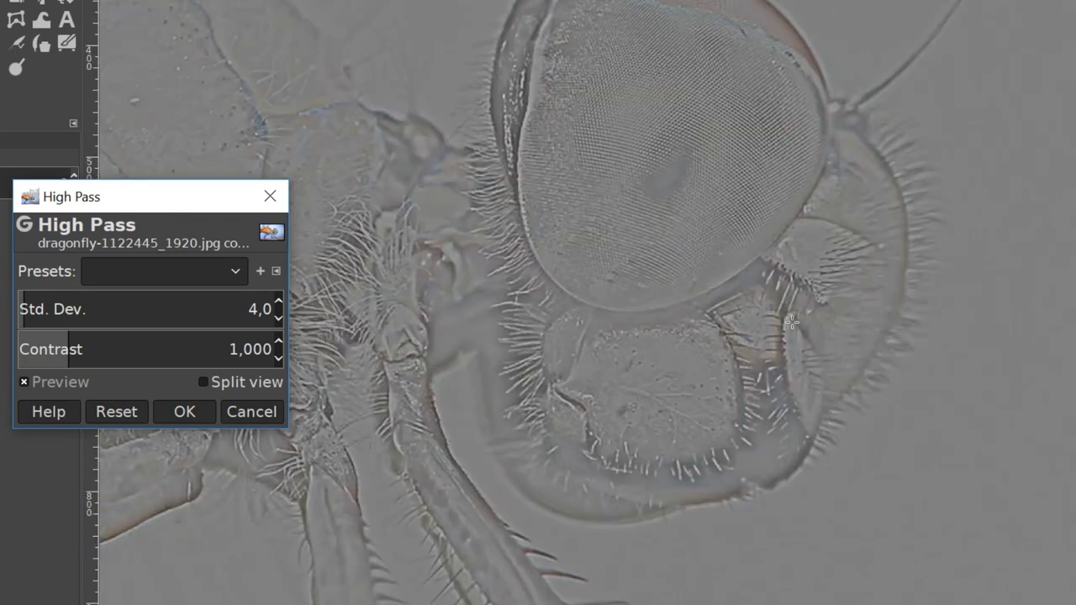
left_click(278, 300)
left_click(278, 300)
left_click(279, 300)
left_click(278, 300)
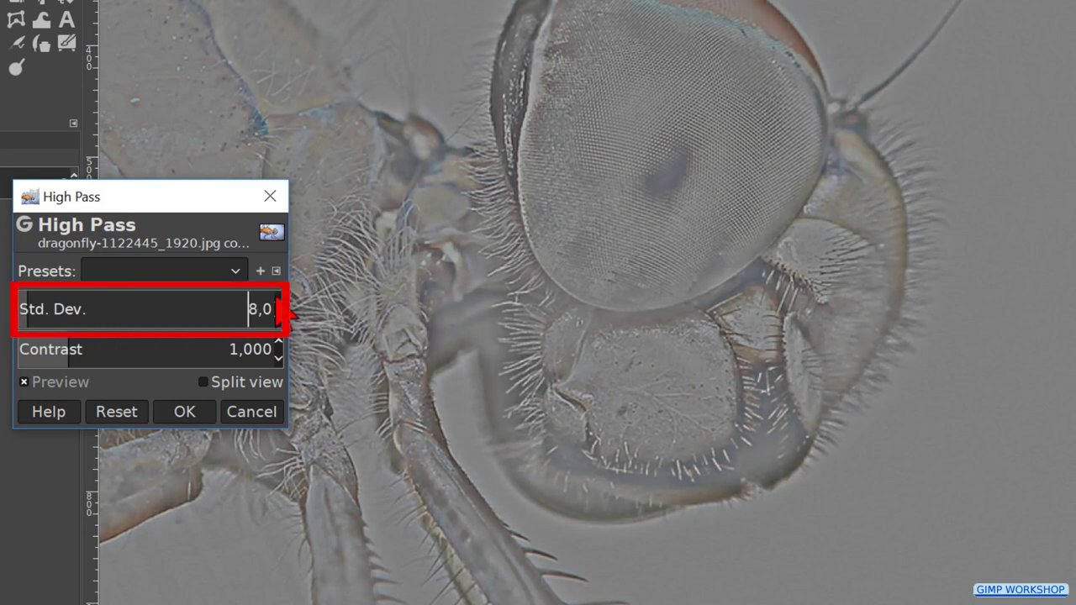
left_click(278, 300)
left_click(278, 300)
left_click(278, 300)
left_click(279, 300)
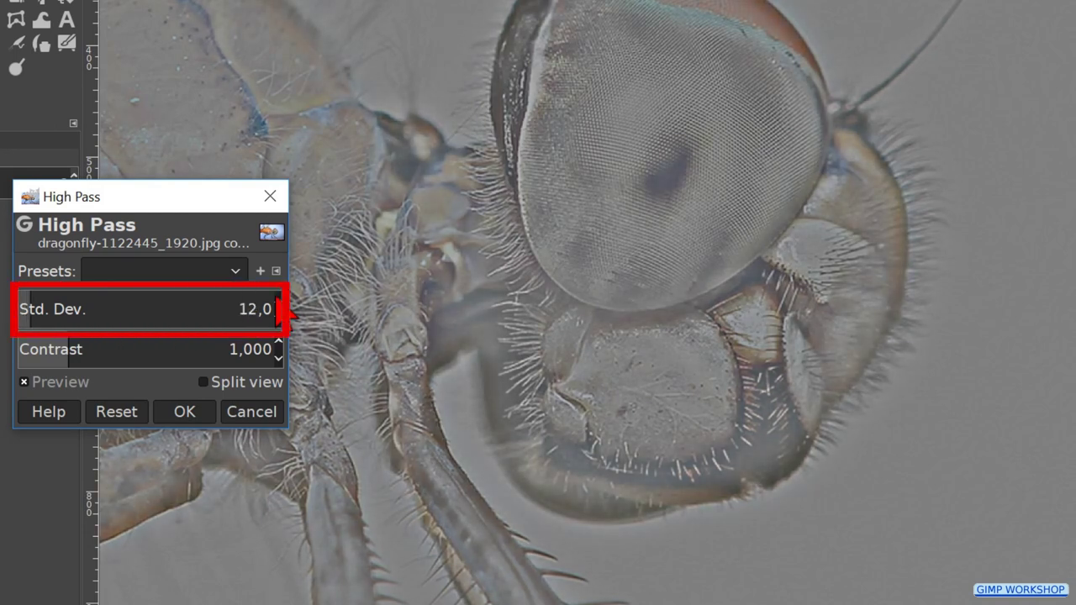
left_click(279, 300)
left_click(278, 300)
left_click(278, 300)
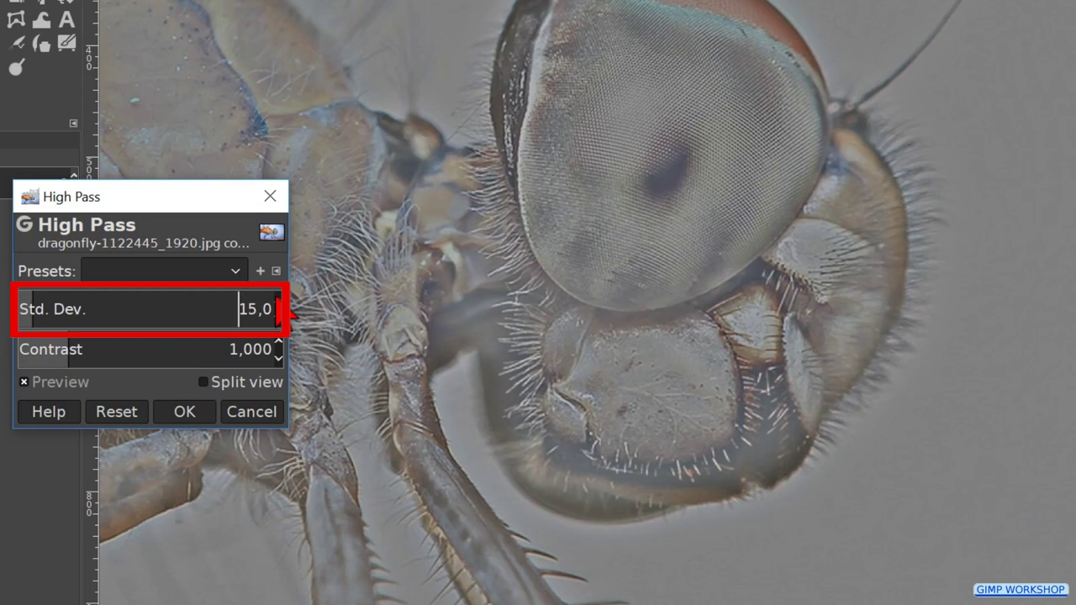
left_click(93, 387)
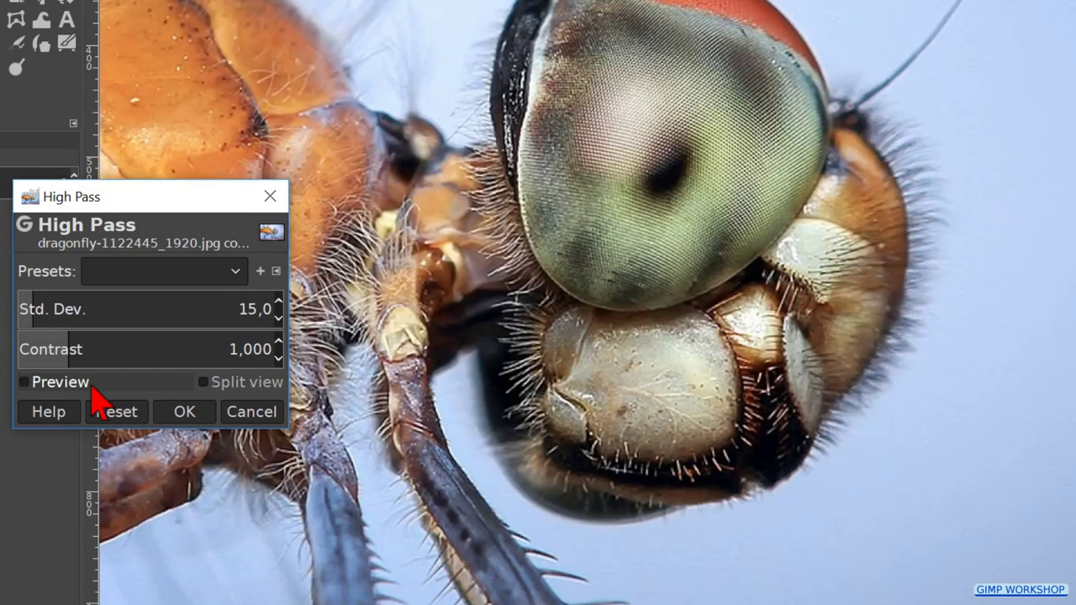
left_click(93, 387)
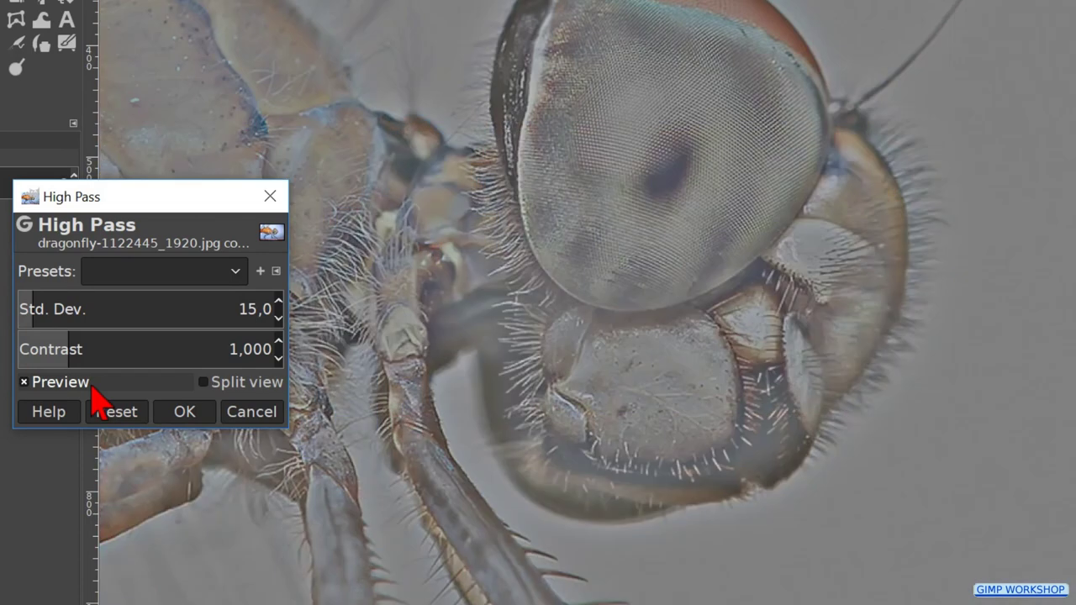
Turn on Split view, widen the original half, and try Std. Dev. values up to 39,0.
left_click(225, 388)
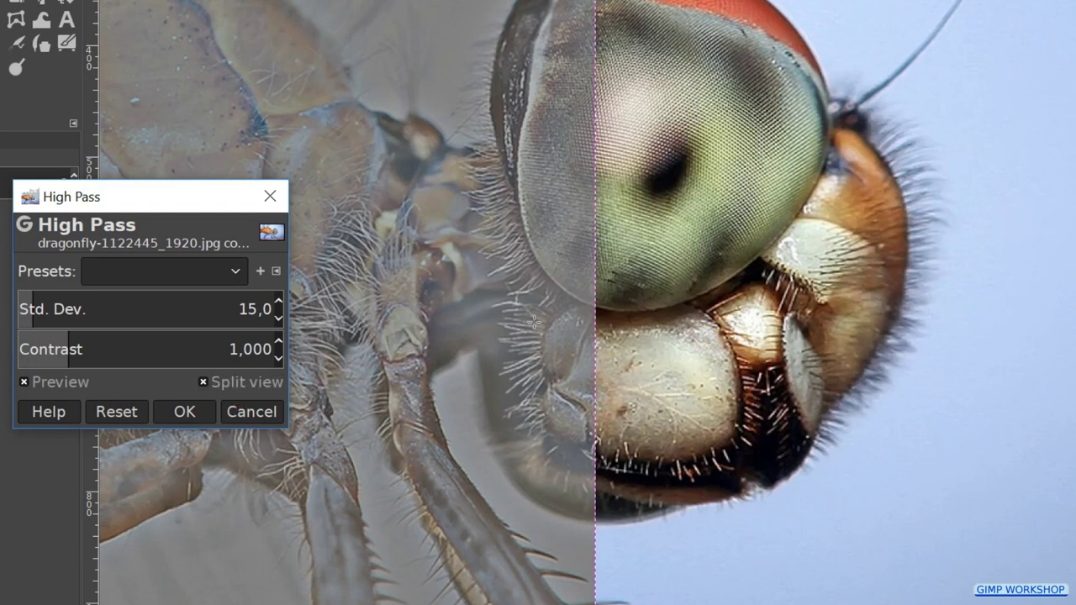
left_click(593, 287)
left_click_drag(592, 288, 595, 385)
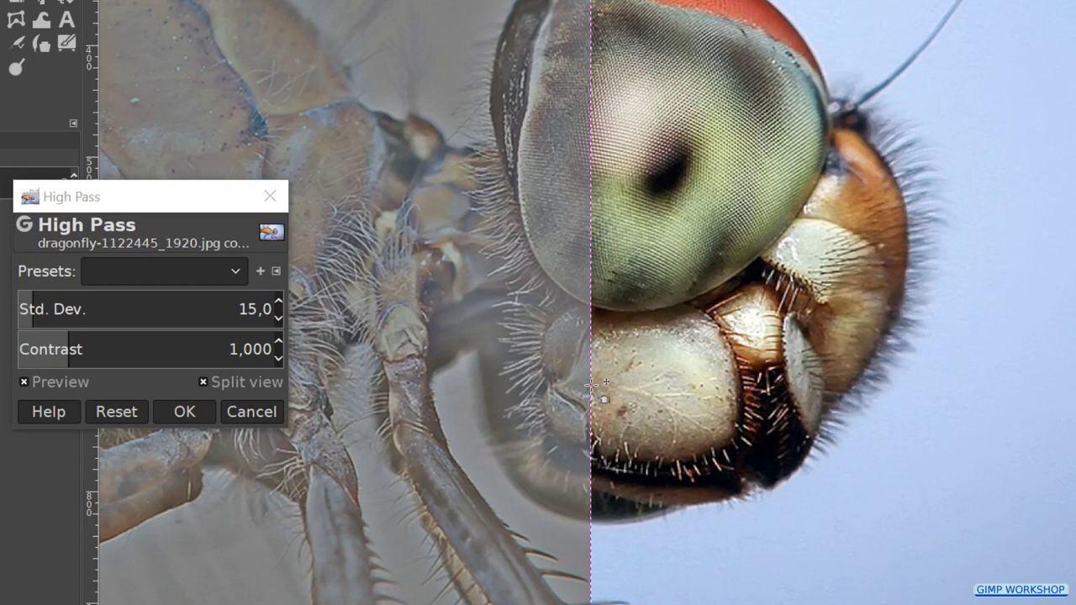
left_click(279, 302)
left_click_drag(279, 302, 279, 301)
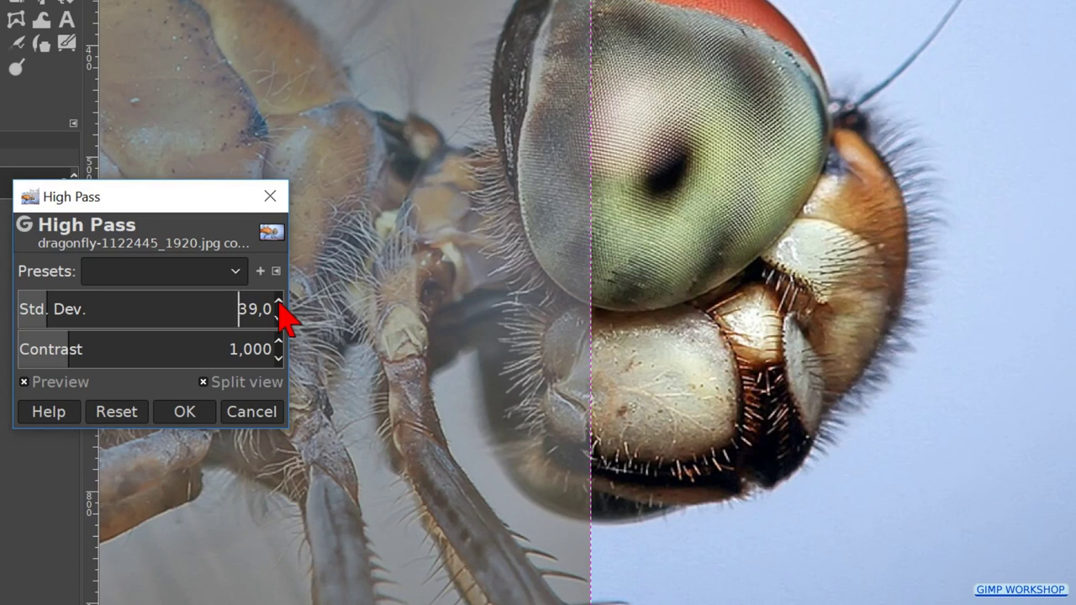
Toggle the split preview off and on, then set Std. Dev. back to 15.
left_click(258, 384)
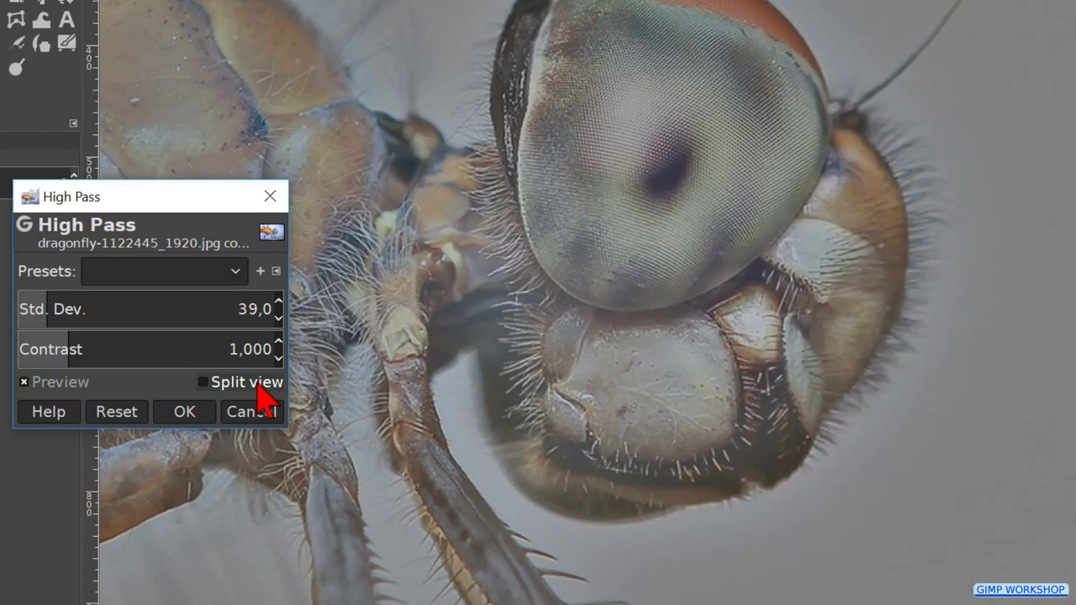
left_click(262, 395)
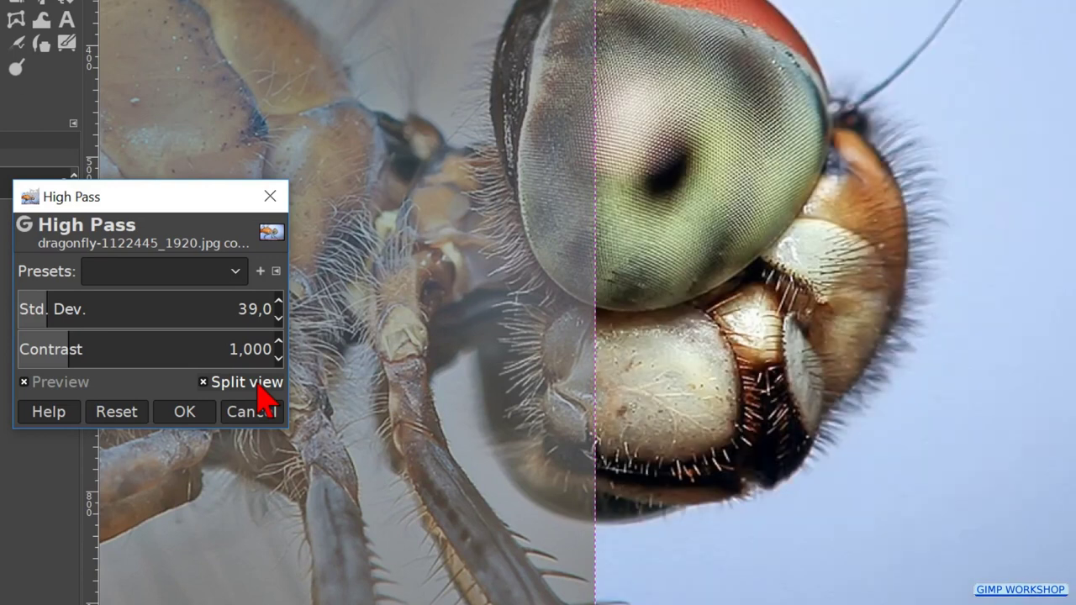
left_click(254, 310)
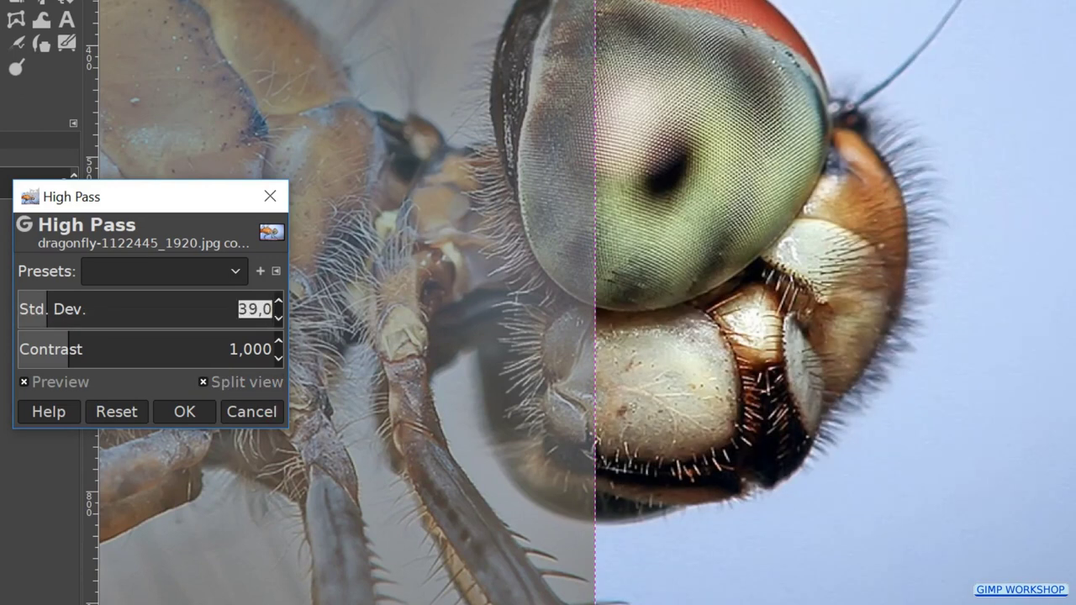
type("15")
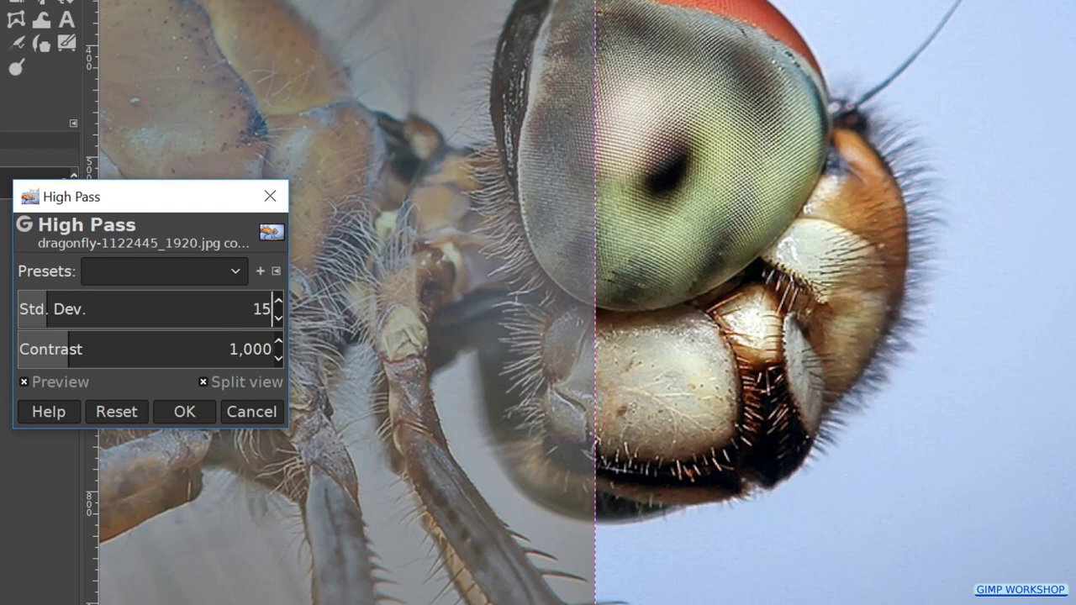
key("Return")
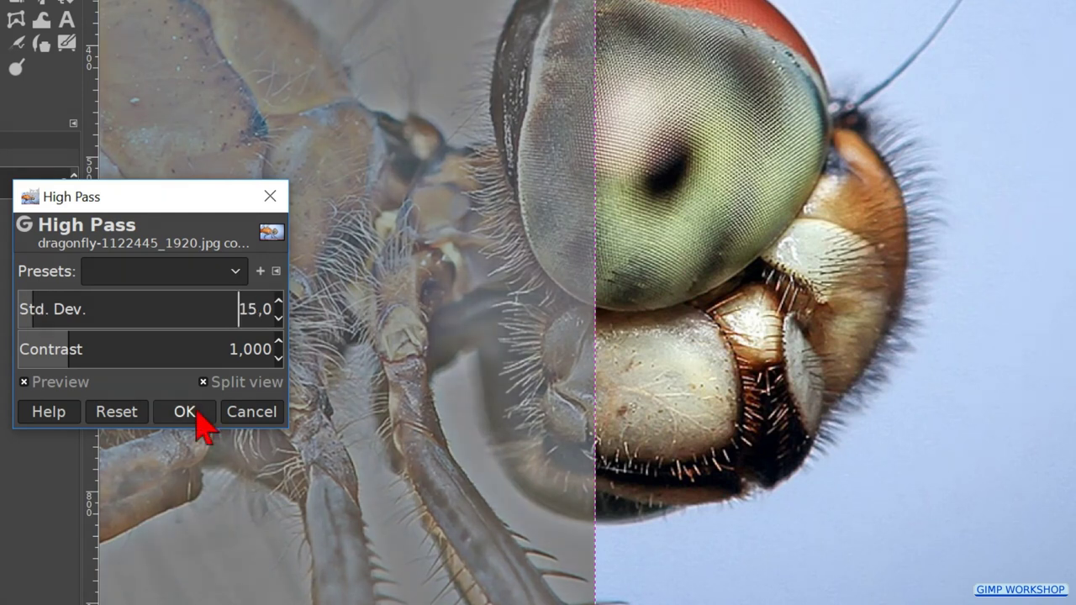
Apply the High Pass filter and set the layer's blend mode to Overlay.
left_click(198, 414)
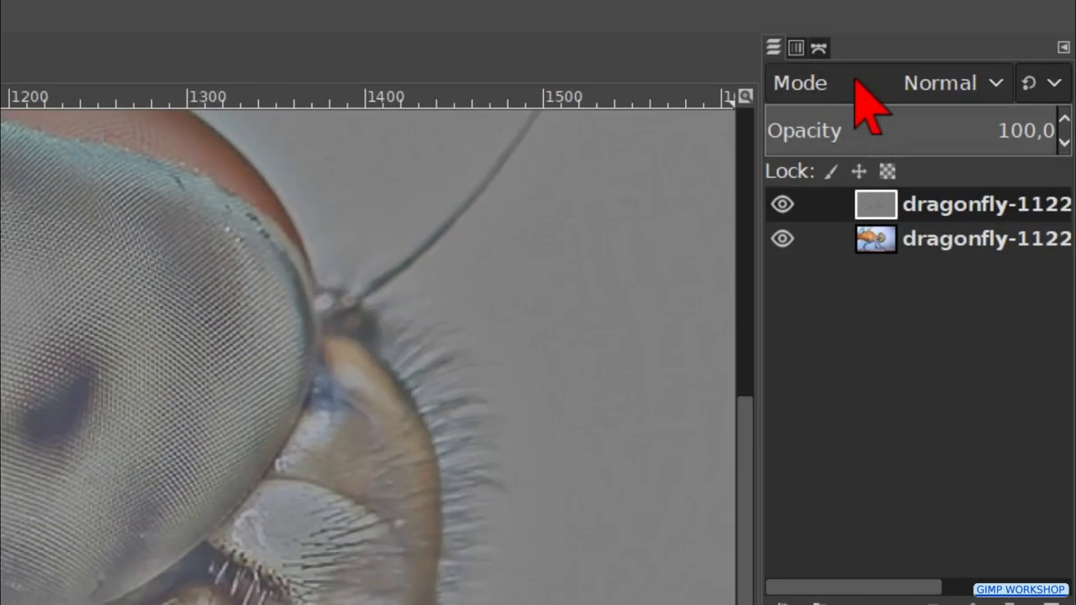
left_click(856, 81)
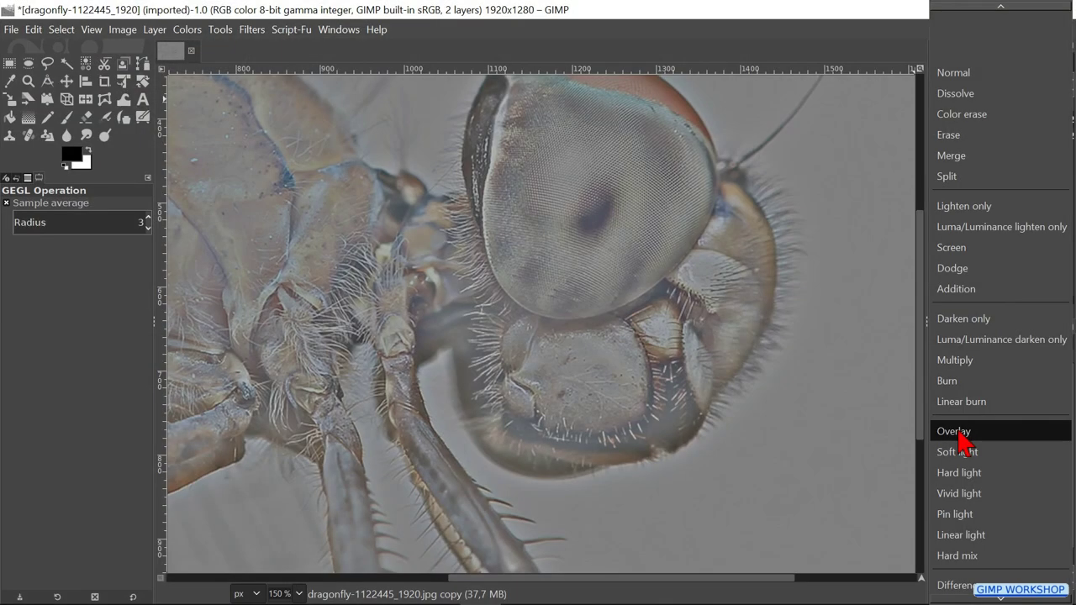
left_click(954, 431)
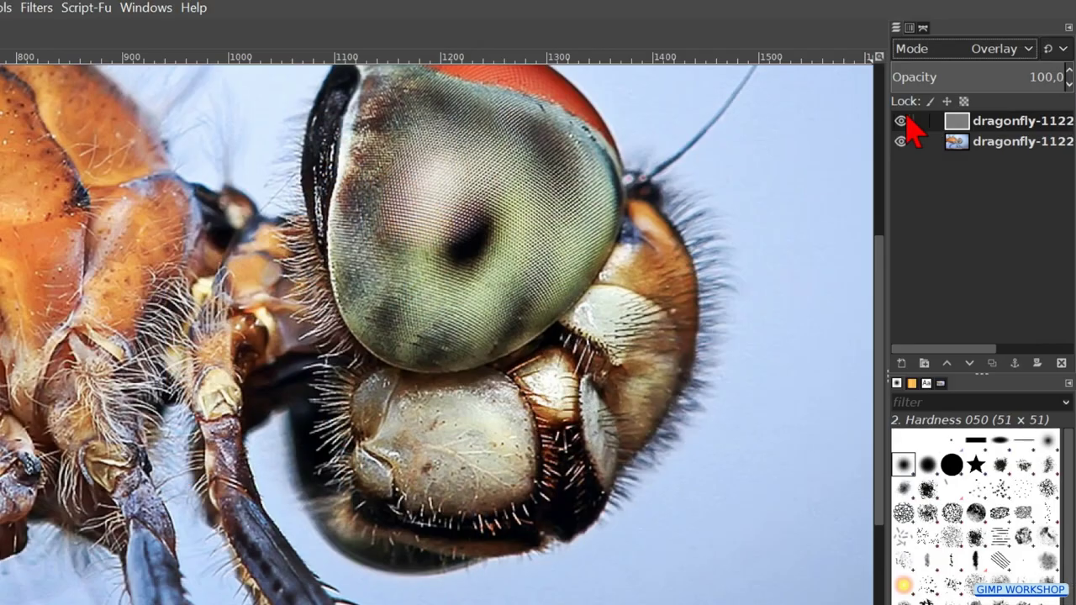
Toggle the High Pass layer's visibility to compare the dragonfly with and without sharpening.
left_click(937, 119)
left_click(901, 121)
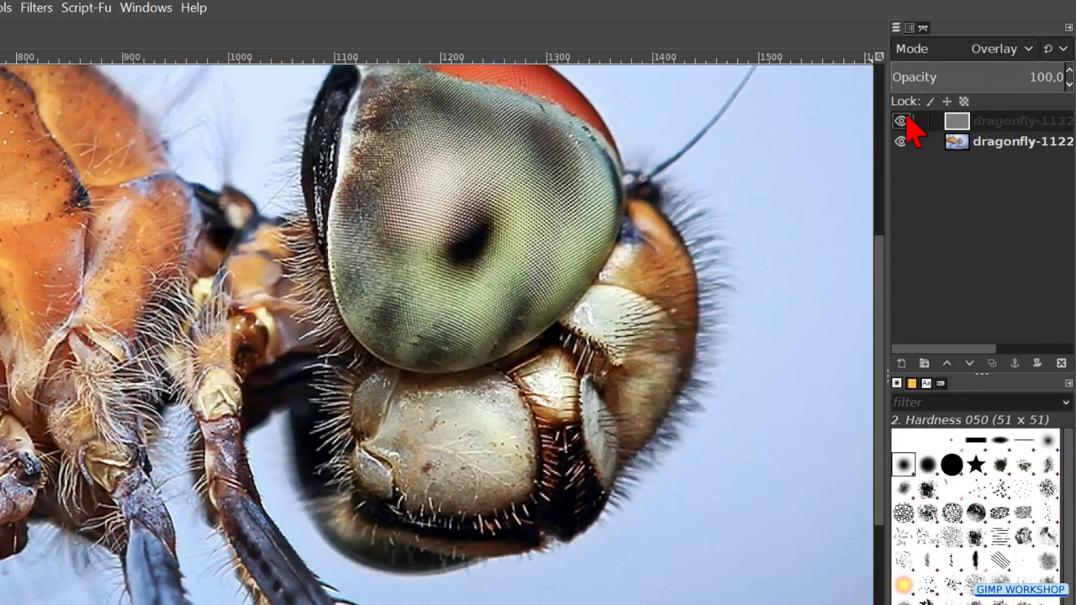
left_click(901, 121)
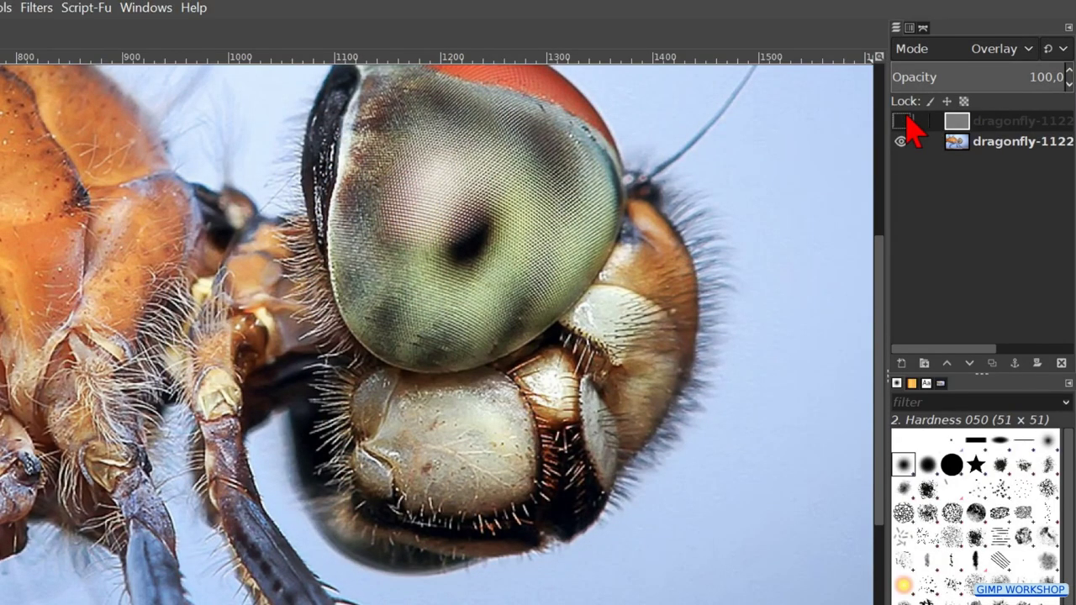
left_click(901, 121)
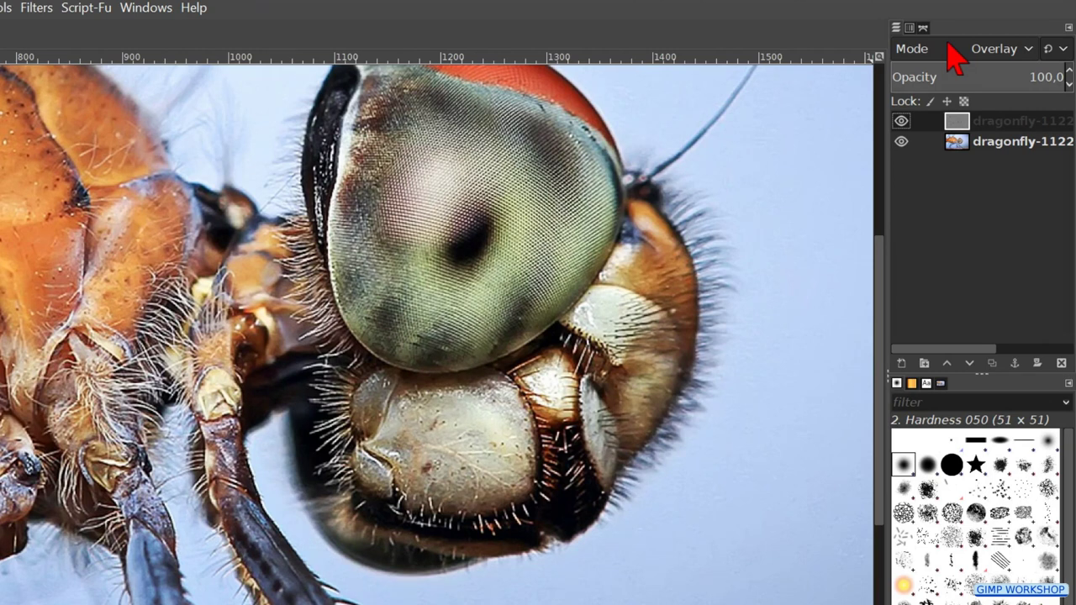
Preview Soft, Hard, Vivid and Pin light modes, return to Overlay, and adjust opacity, ending at 100,0.
scroll(949, 45, "down", 1)
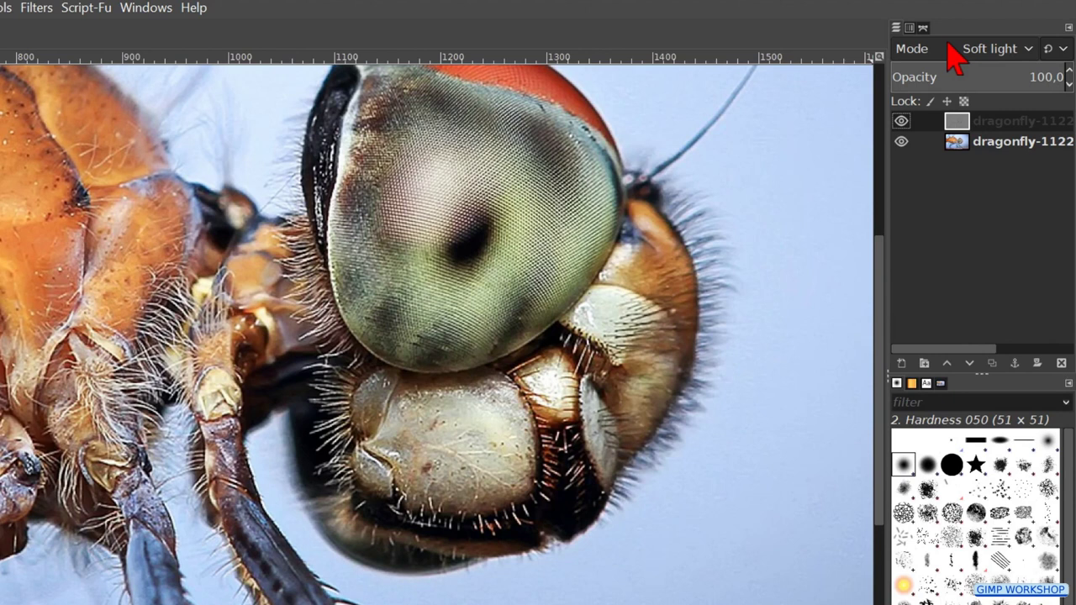
scroll(953, 55, "down", 1)
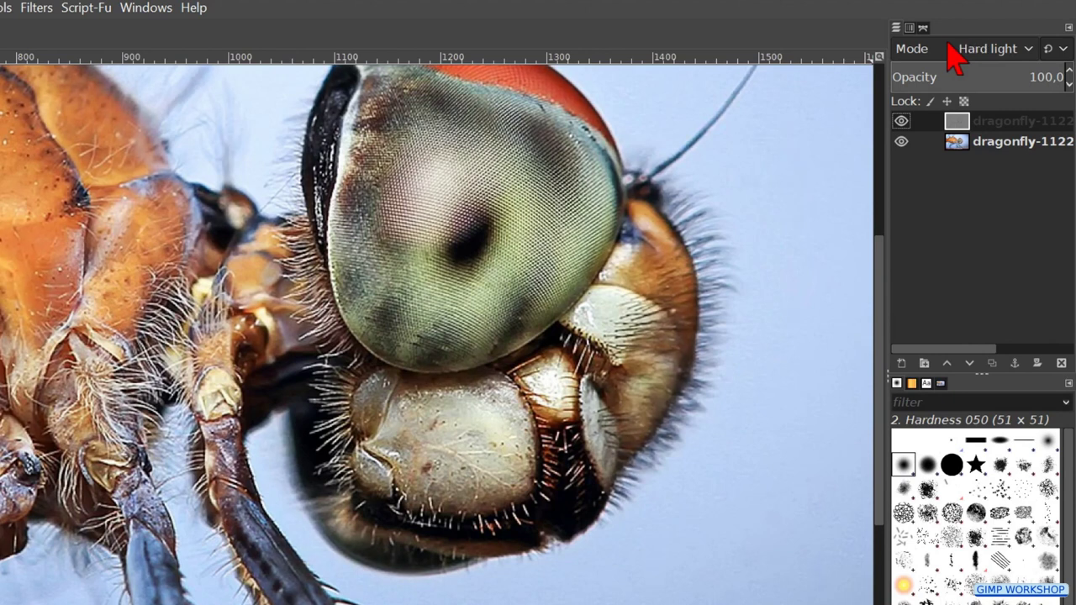
scroll(954, 56, "down", 1)
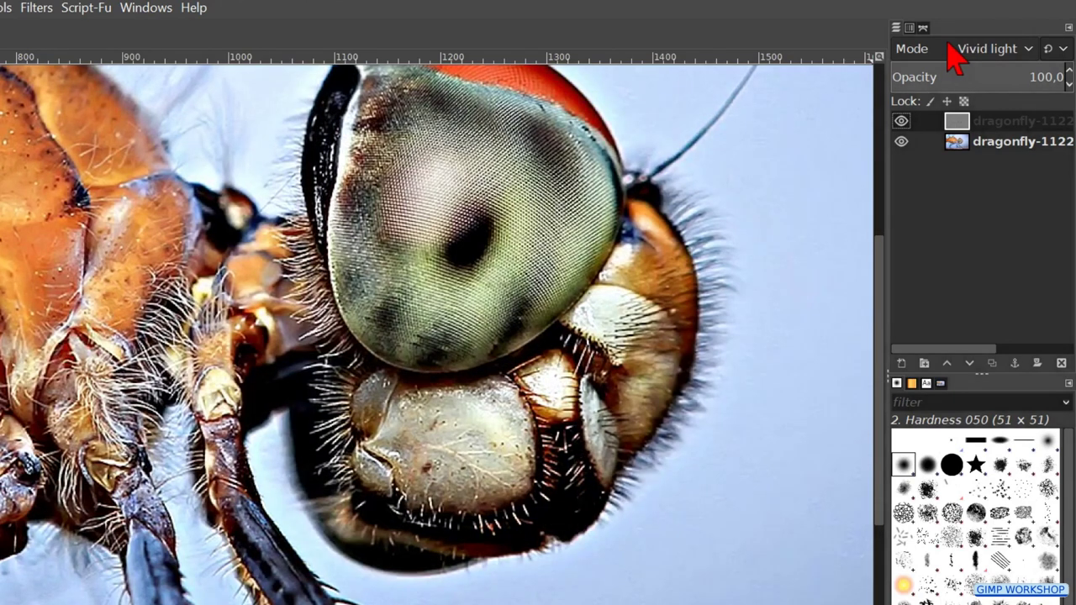
scroll(954, 56, "down", 1)
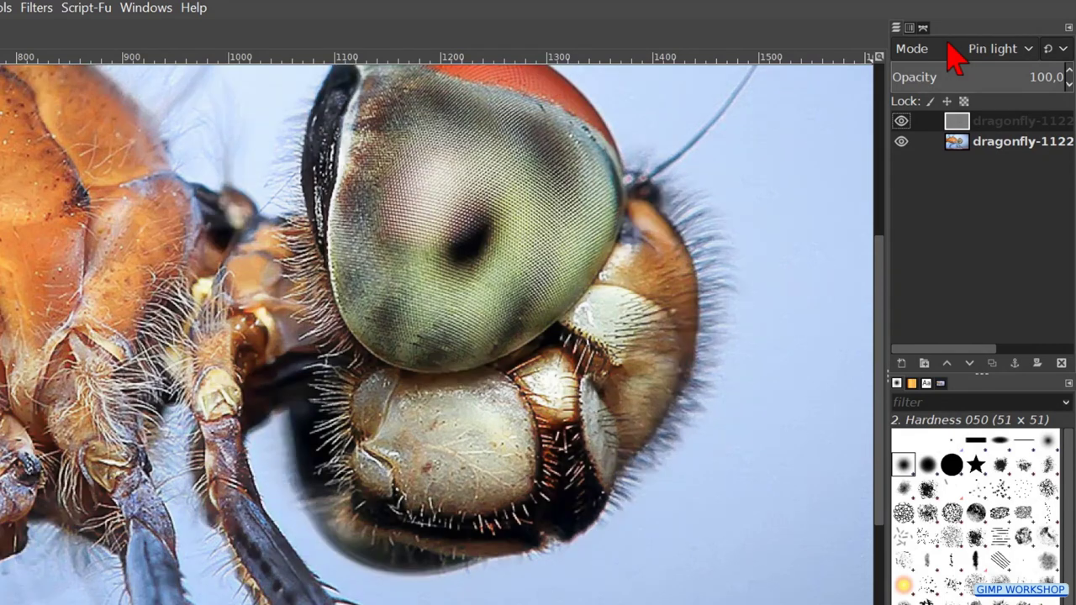
scroll(949, 47, "down", 1)
scroll(952, 51, "up", 4)
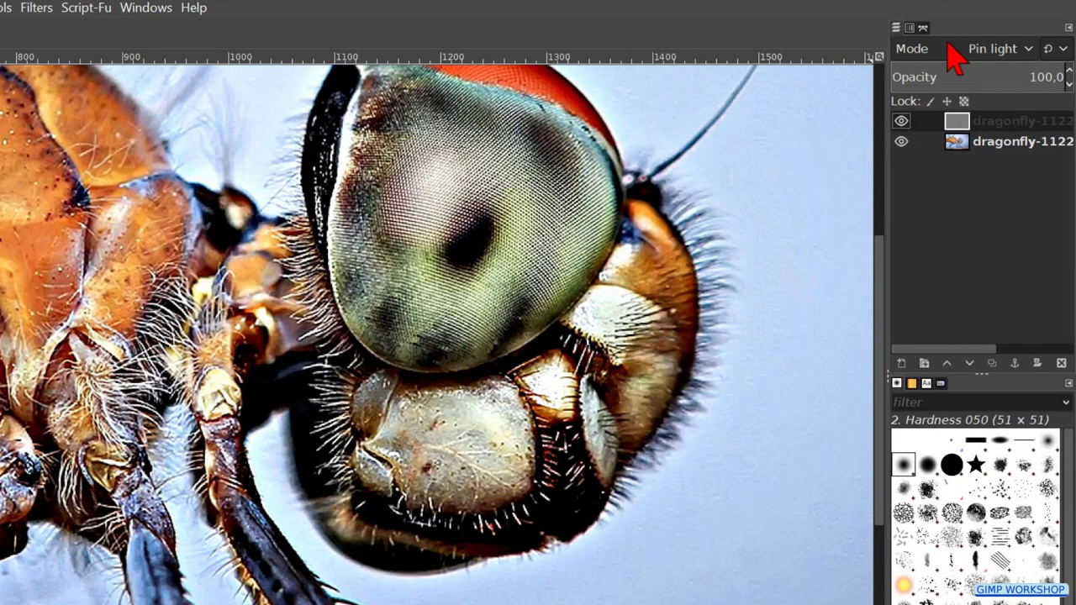
scroll(950, 47, "up", 1)
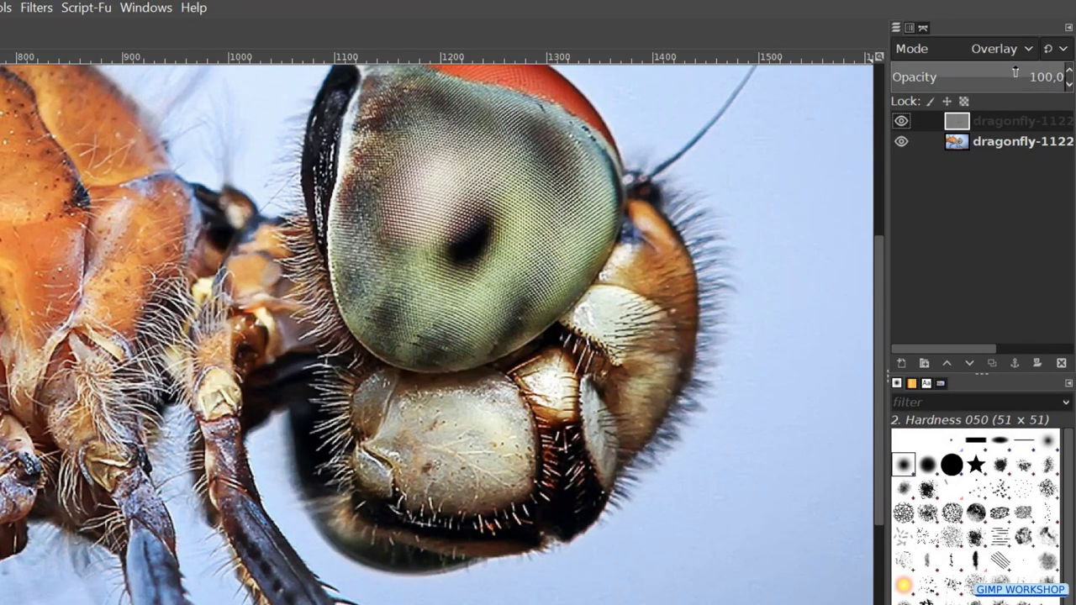
left_click_drag(1014, 73, 1066, 78)
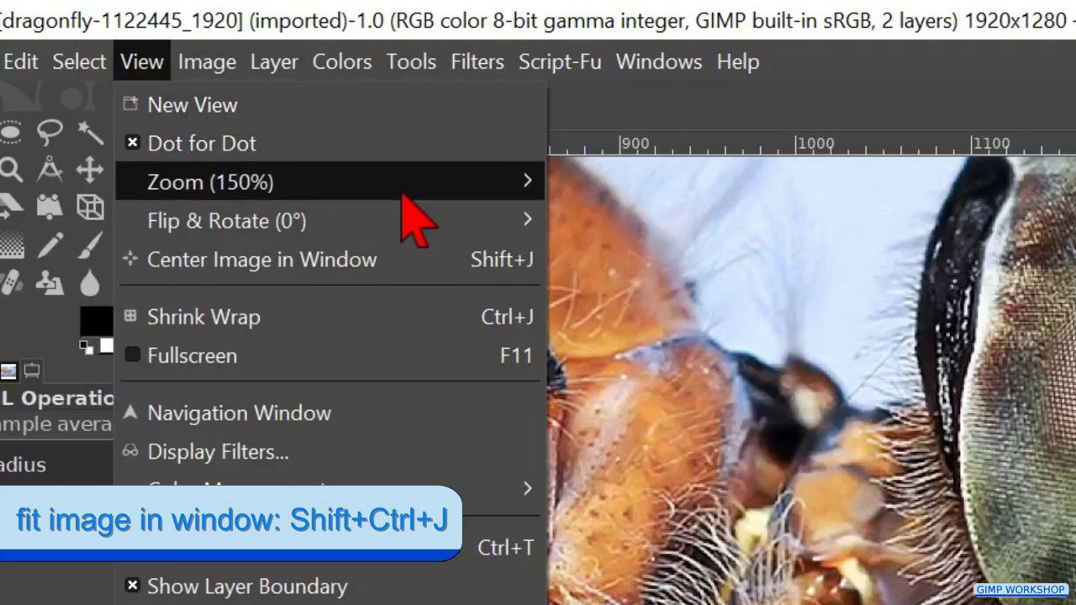
Fit the image in the window and duplicate the Overlay High Pass layer into a third layer.
mouse_move(492, 190)
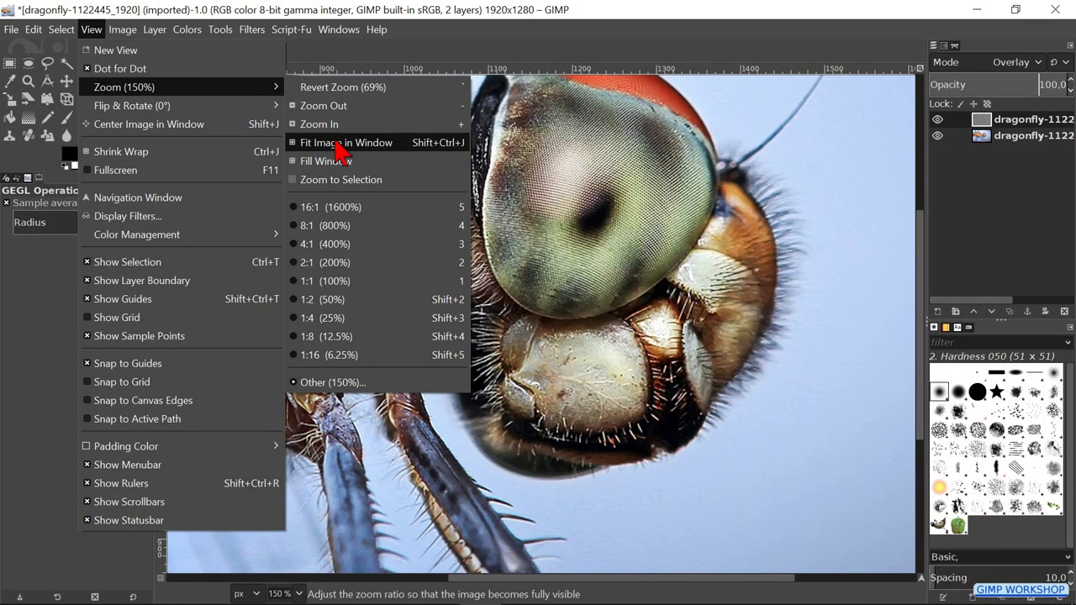
left_click(340, 143)
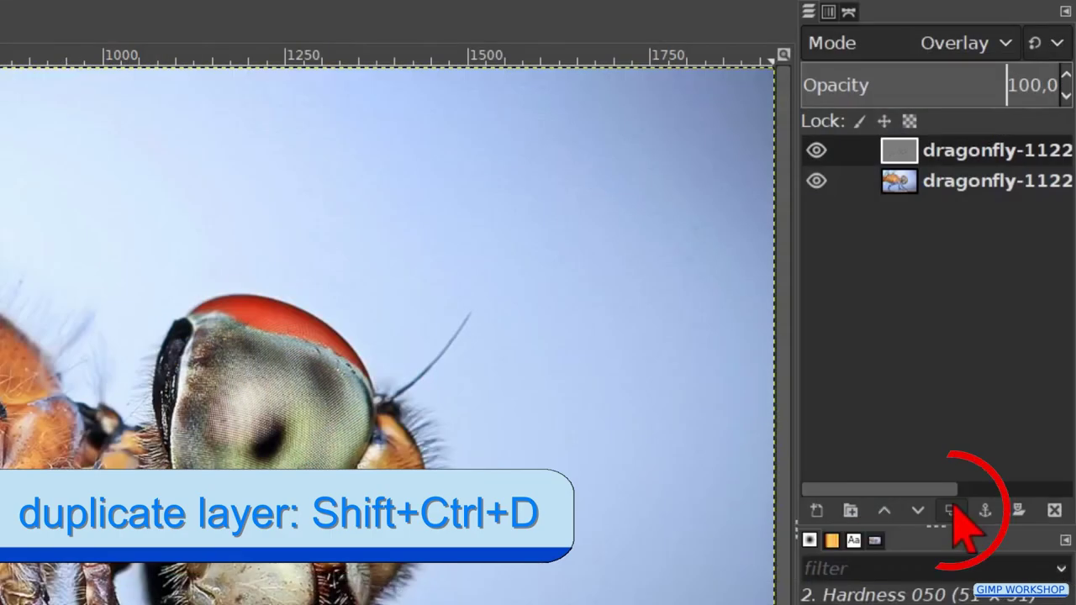
left_click(950, 511)
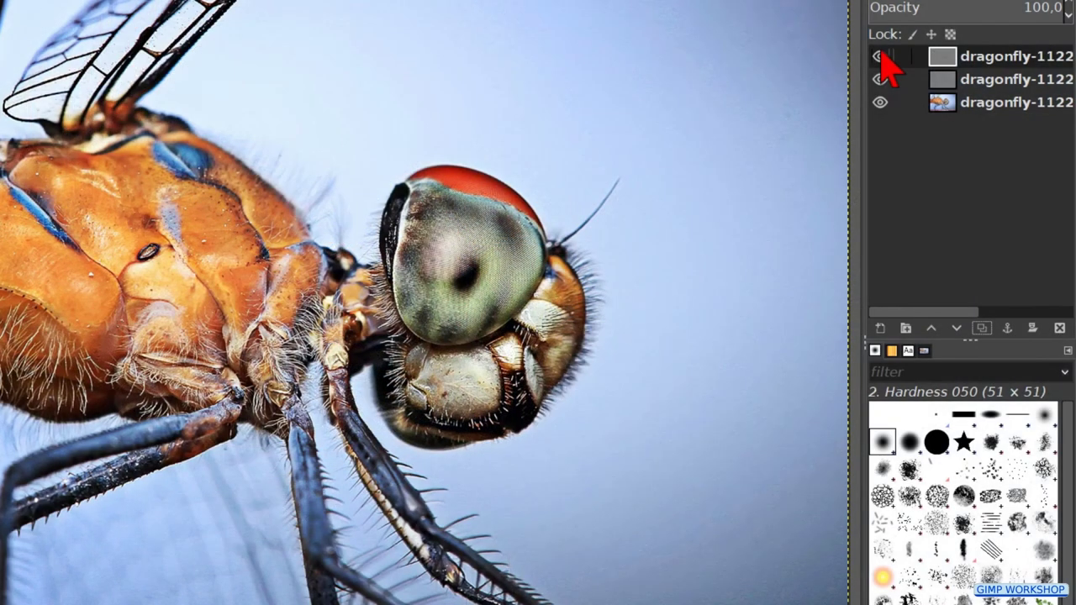
Hide the top High Pass copy and toggle the second High Pass layer to compare sharpening strength.
left_click(880, 55)
left_click(880, 78)
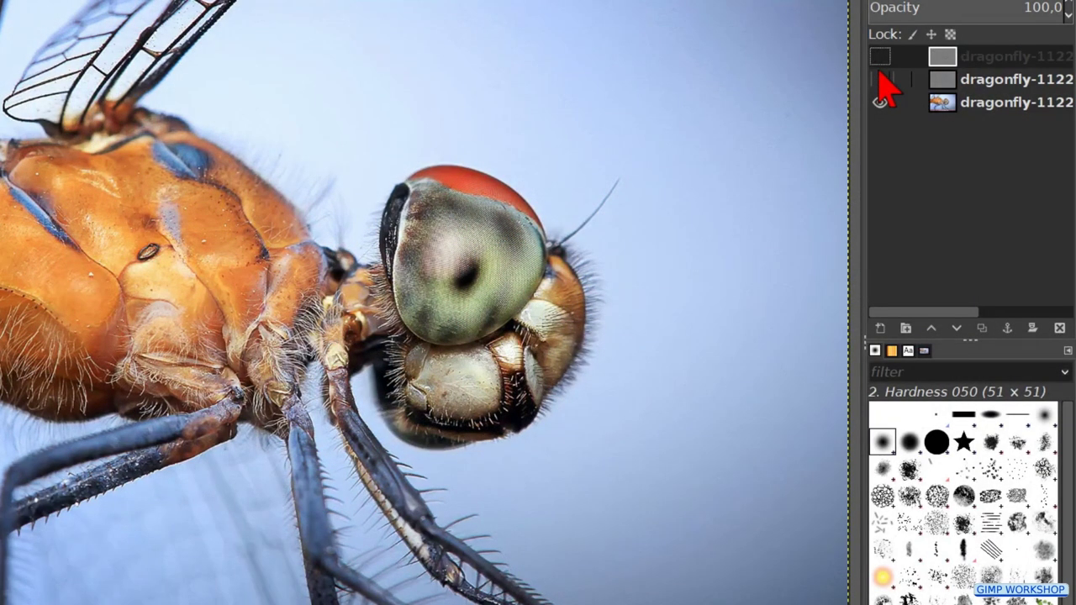
left_click(879, 77)
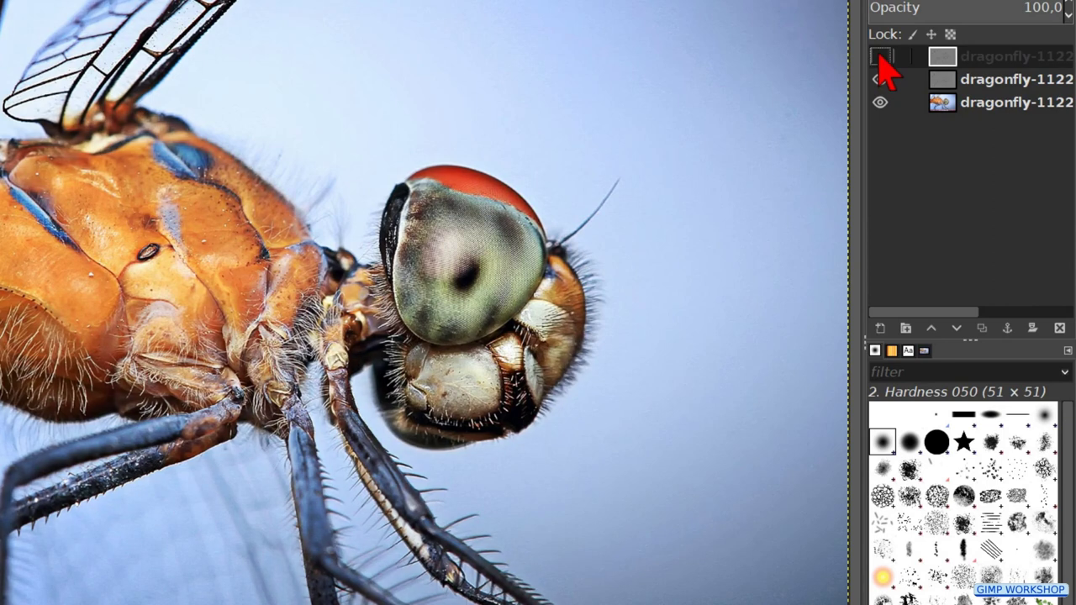
left_click(879, 78)
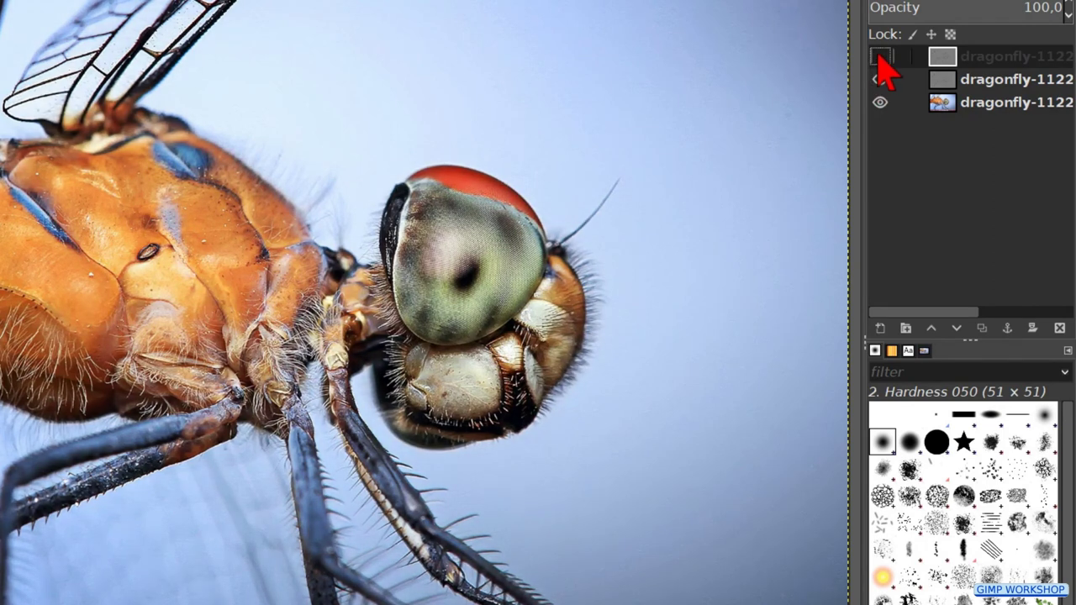